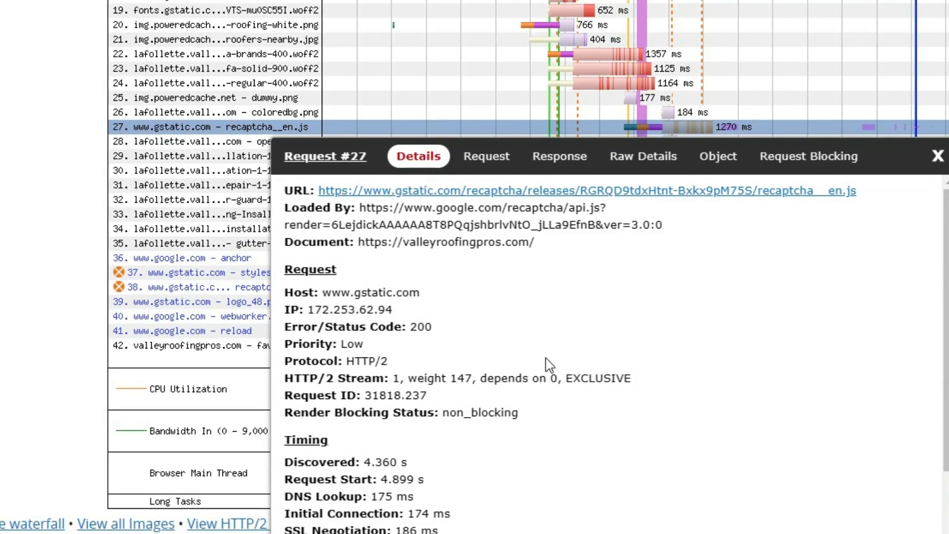
scroll(557, 363, "down", 2)
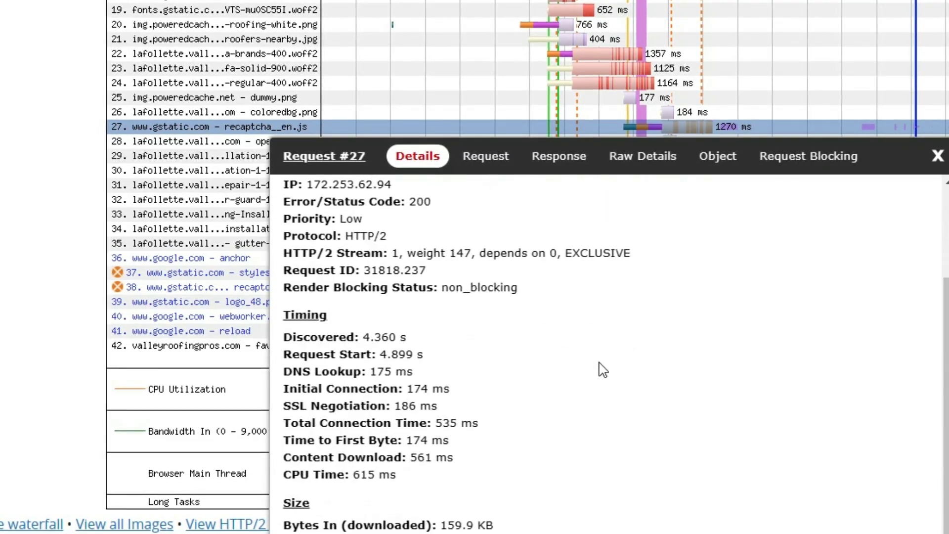
scroll(602, 369, "up", 5)
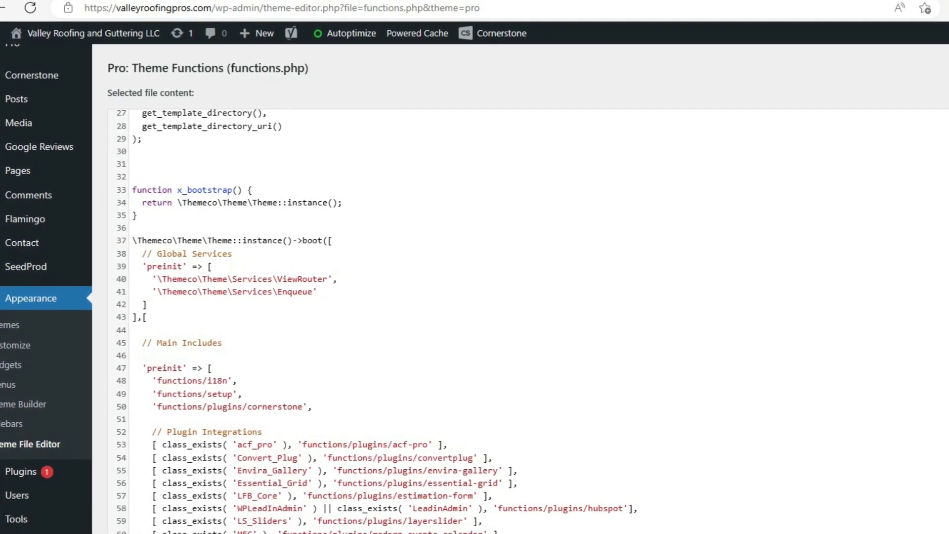
scroll(475, 297, "down", 3)
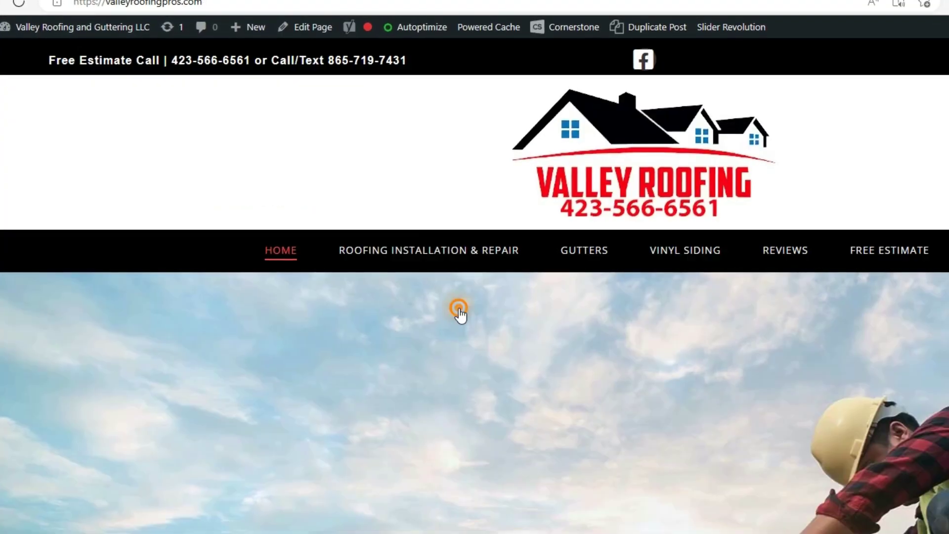
Step: Bring up the page menu on the live Valley Roofing homepage
right_click(457, 307)
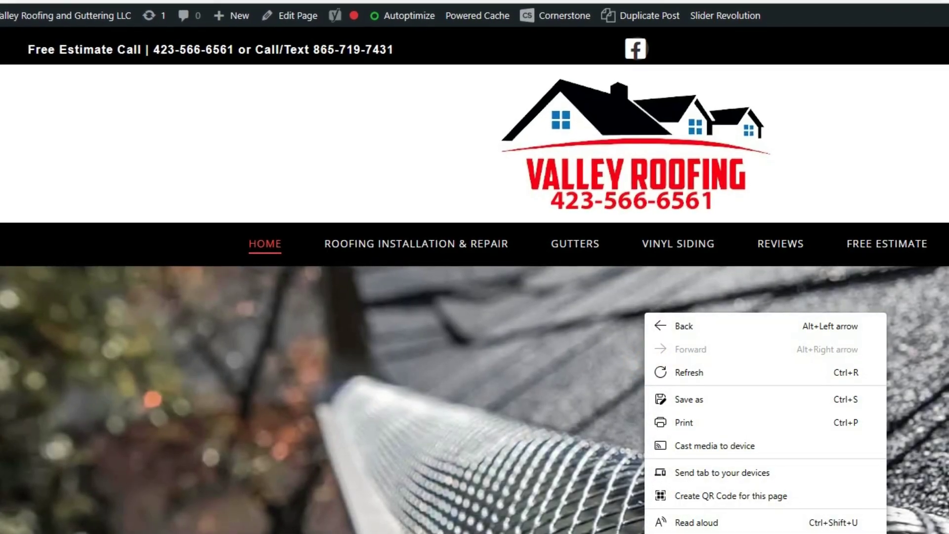
Step: Search the homepage source for 'reca' and step through matches to the api.js script tag
left_click(712, 531)
key("ctrl+f")
type("re")
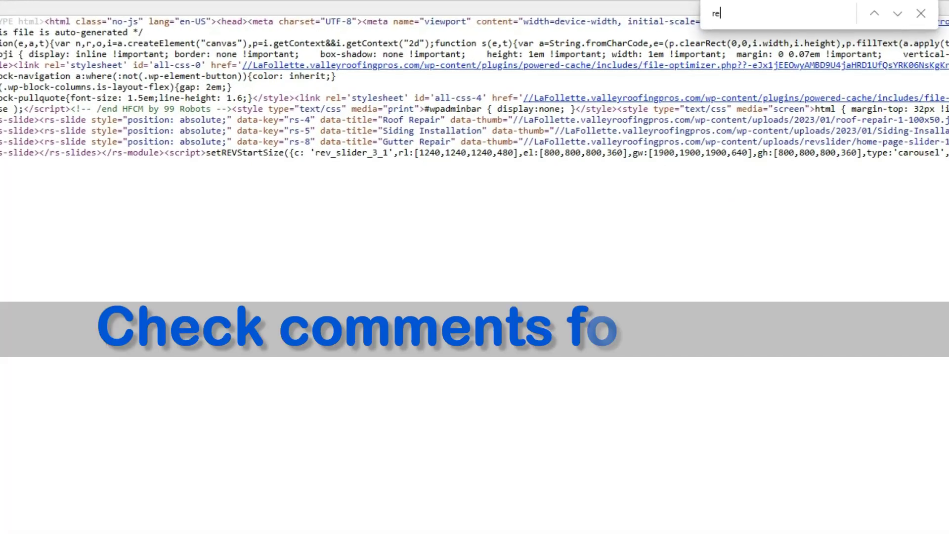
type("cap")
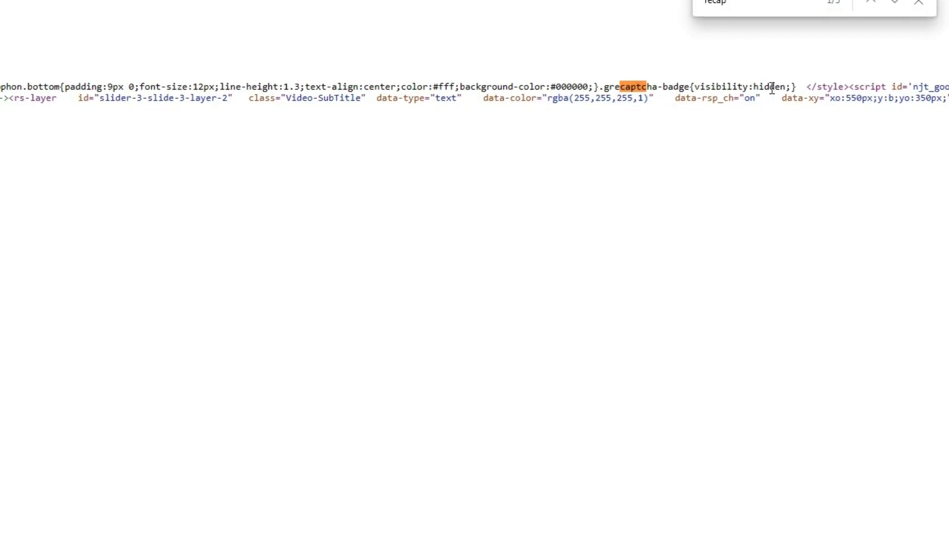
left_click(895, 3)
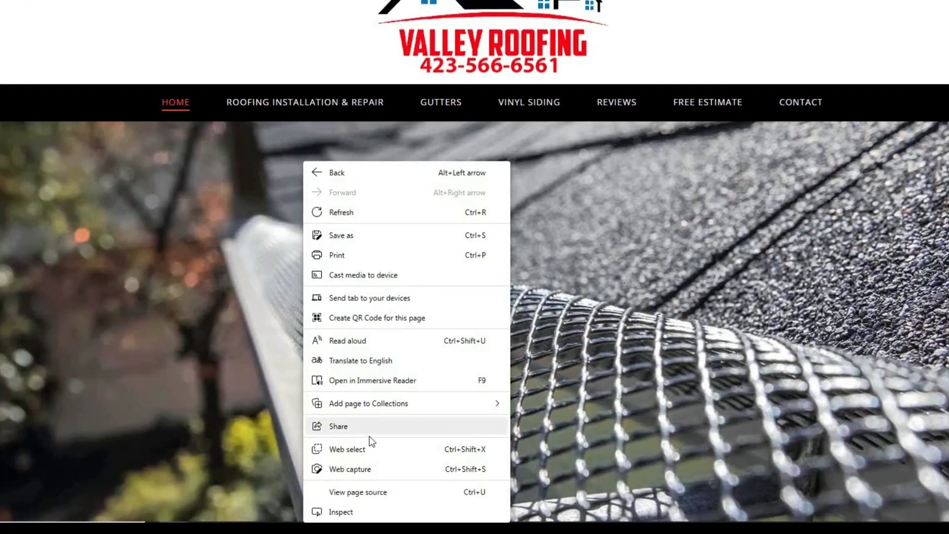
Step: Reload the homepage and view its page source
left_click(362, 214)
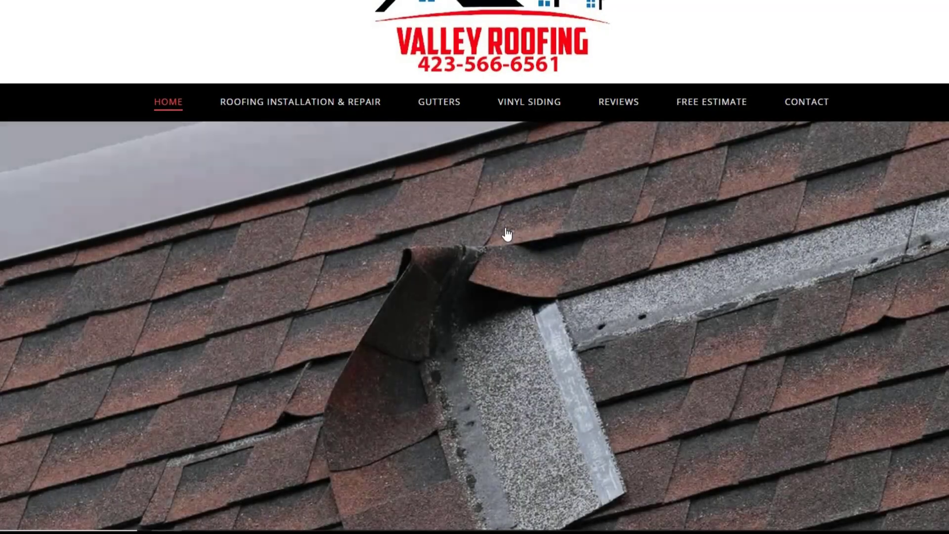
right_click(508, 233)
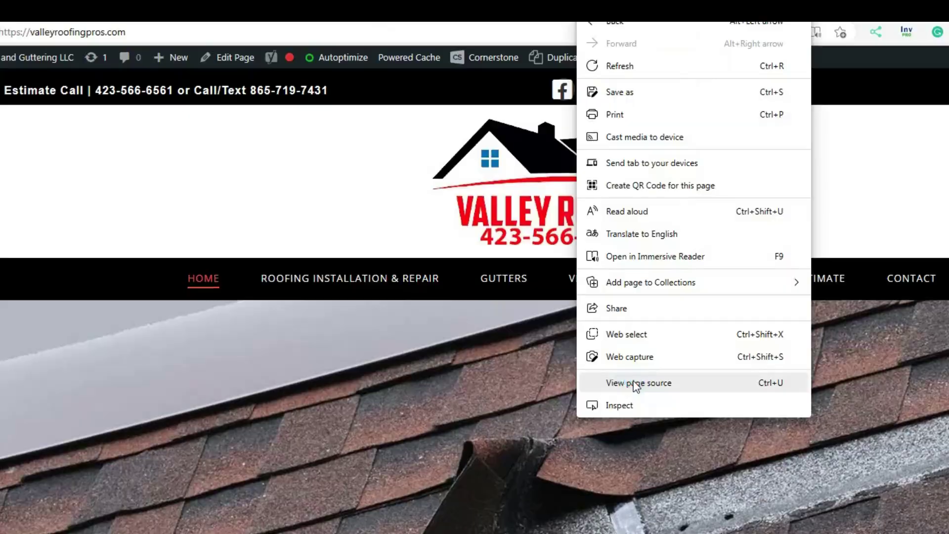
left_click(561, 196)
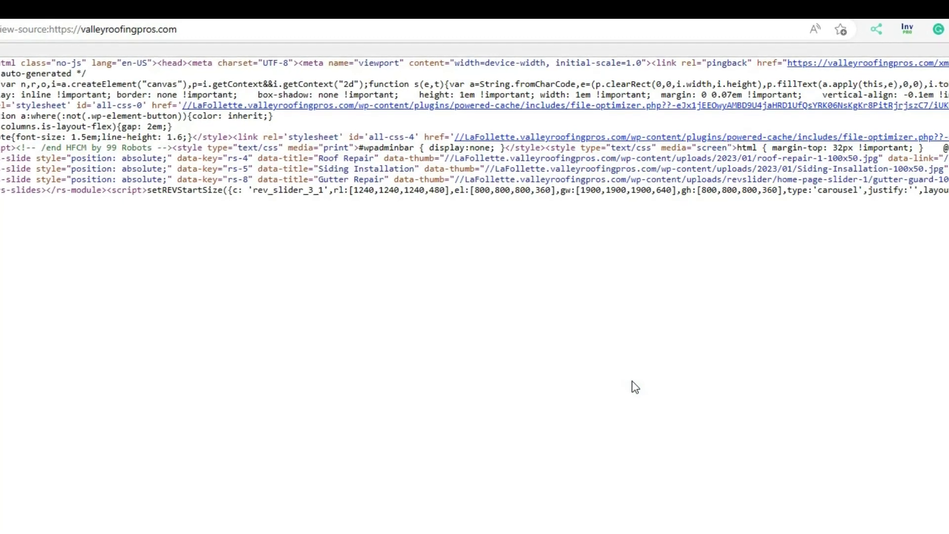
Step: Search the source for 'recap', finding only the grecaptcha-badge style rule
key("ctrl+f")
type("recap")
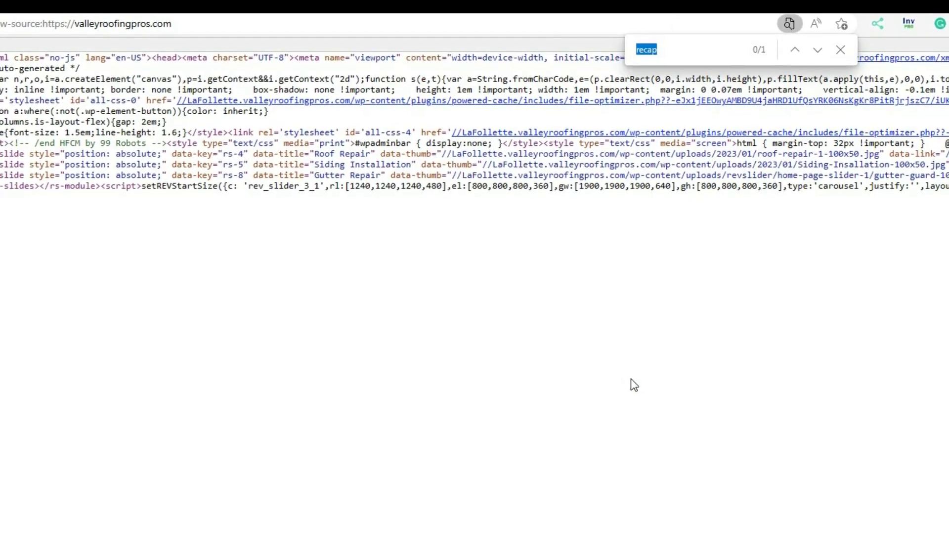
key("BackSpace")
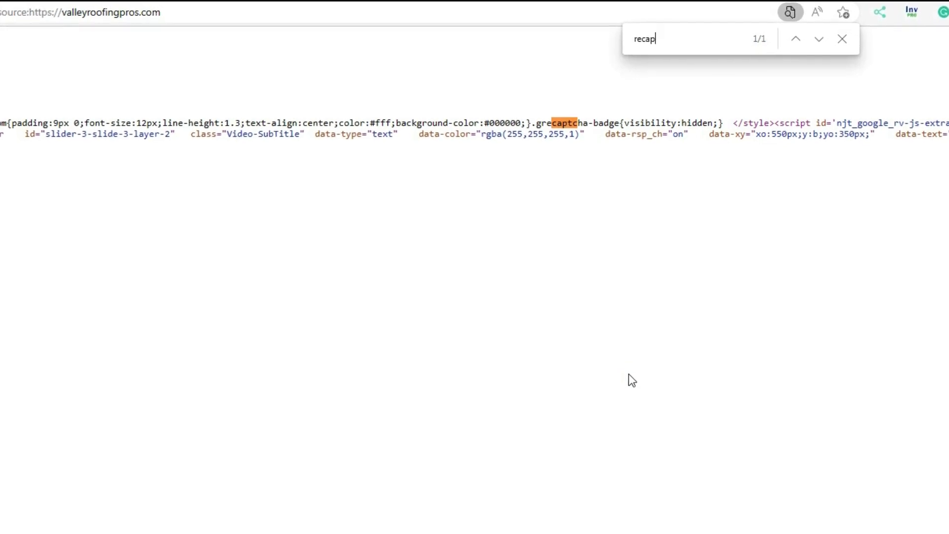
key("BackSpace")
key("BackSpace")
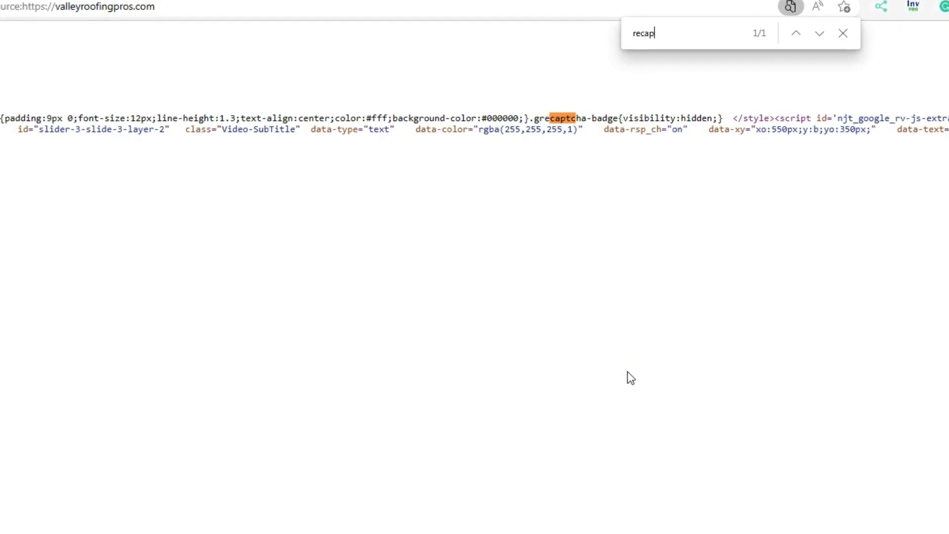
key("BackSpace")
type("ca")
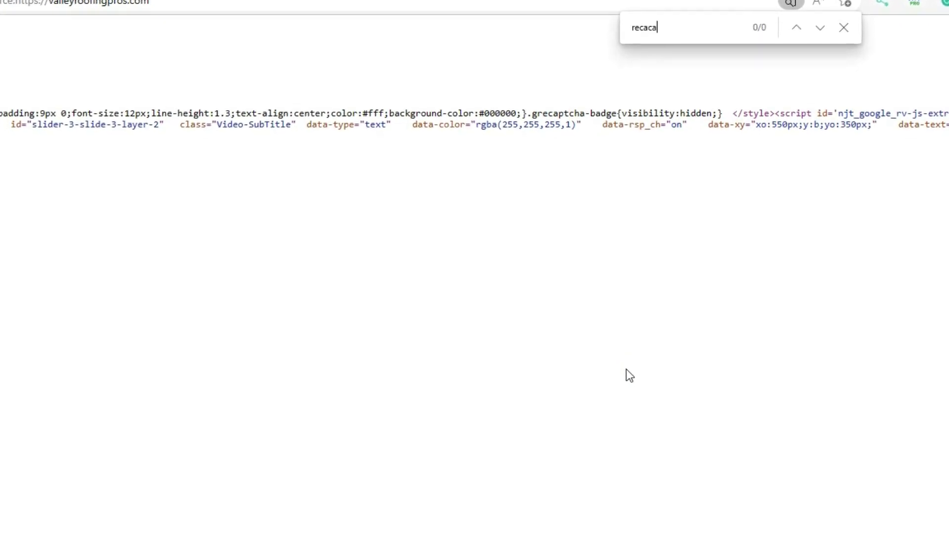
key("BackSpace")
key("BackSpace")
type("p")
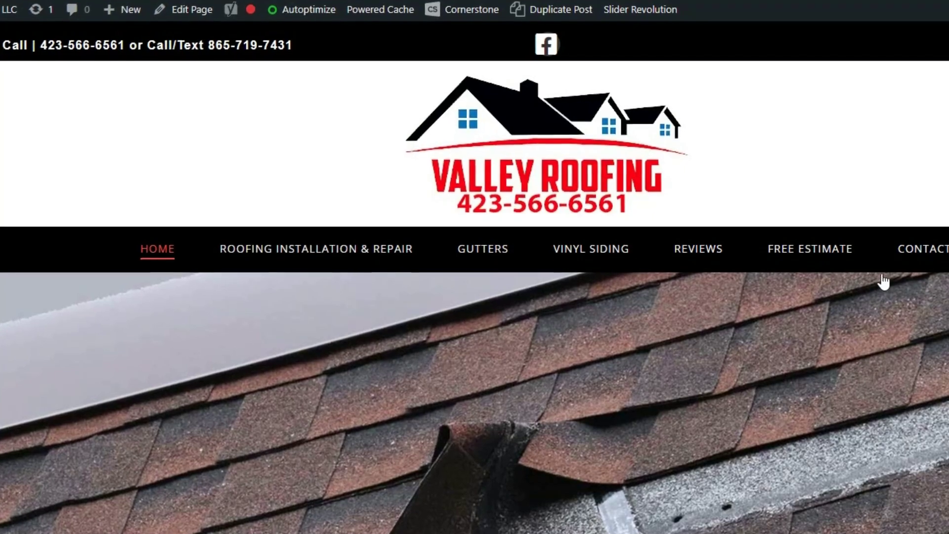
Step: Open the Free Estimate page's source and step through its 'recapt' matches
left_click(810, 256)
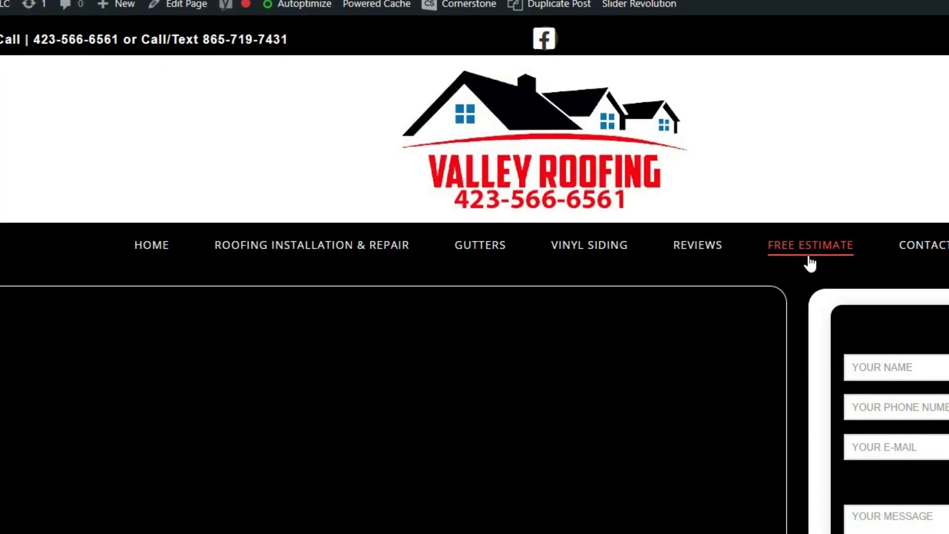
right_click(659, 286)
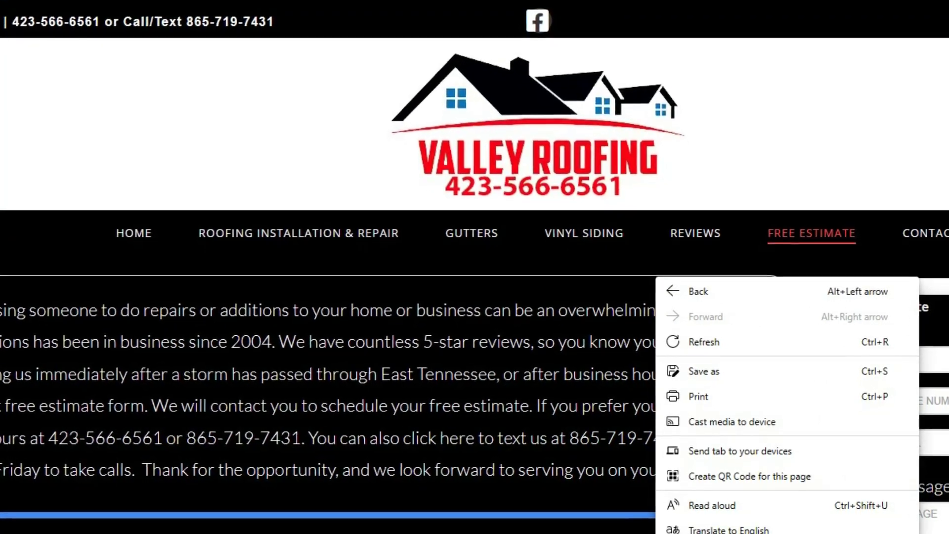
key("ctrl+u")
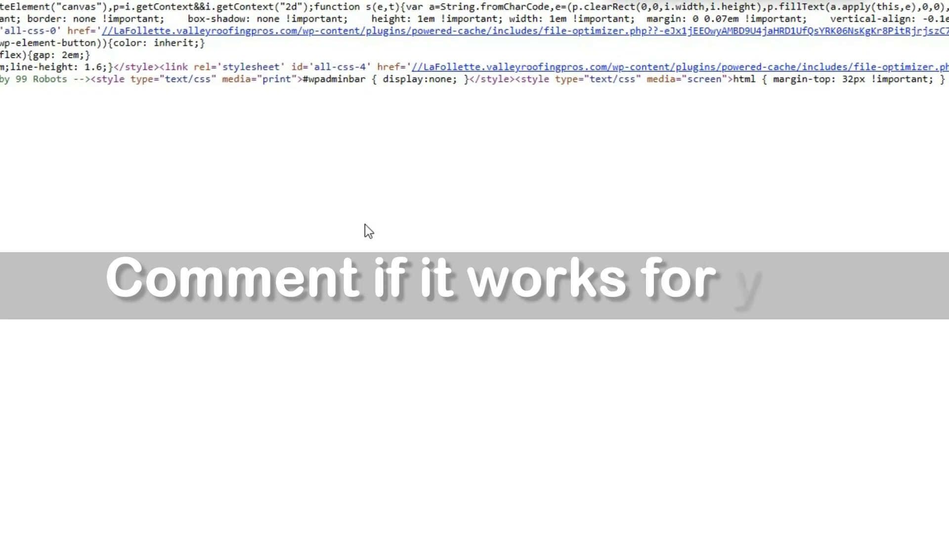
type("recapt")
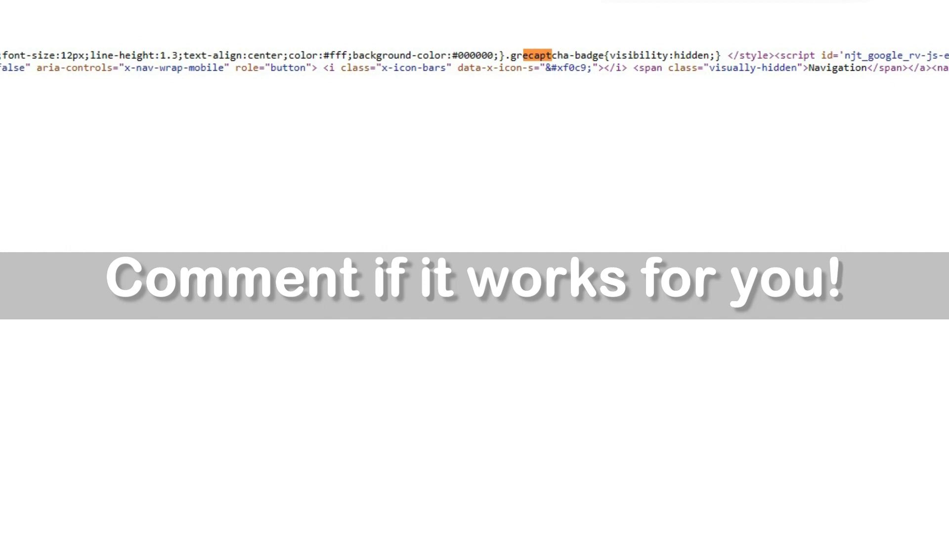
key("Return")
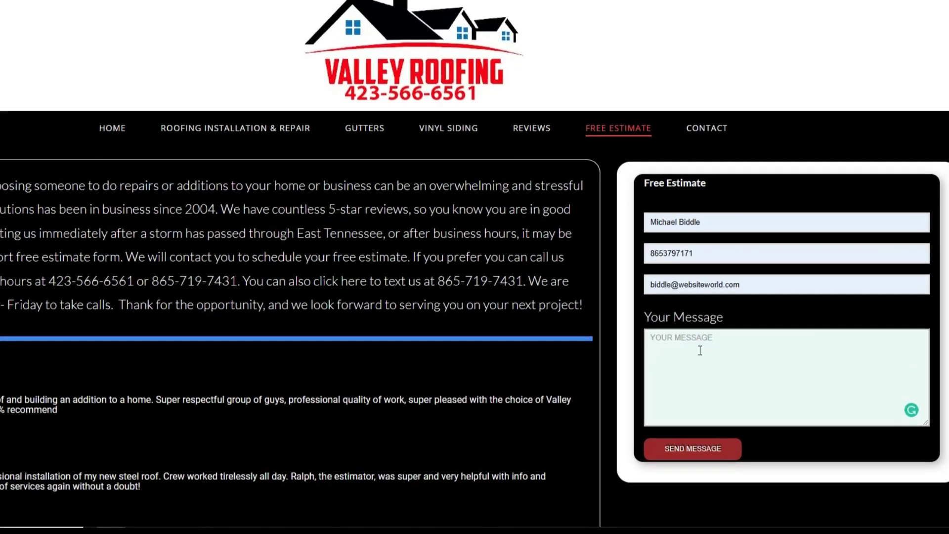
type("test")
Step: Send the Free Estimate form with the 'test' message
left_click(708, 456)
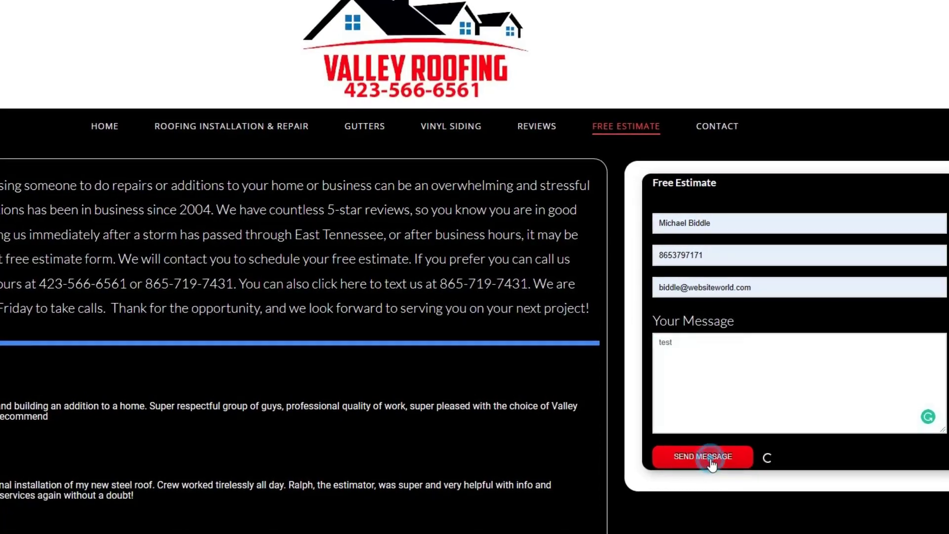